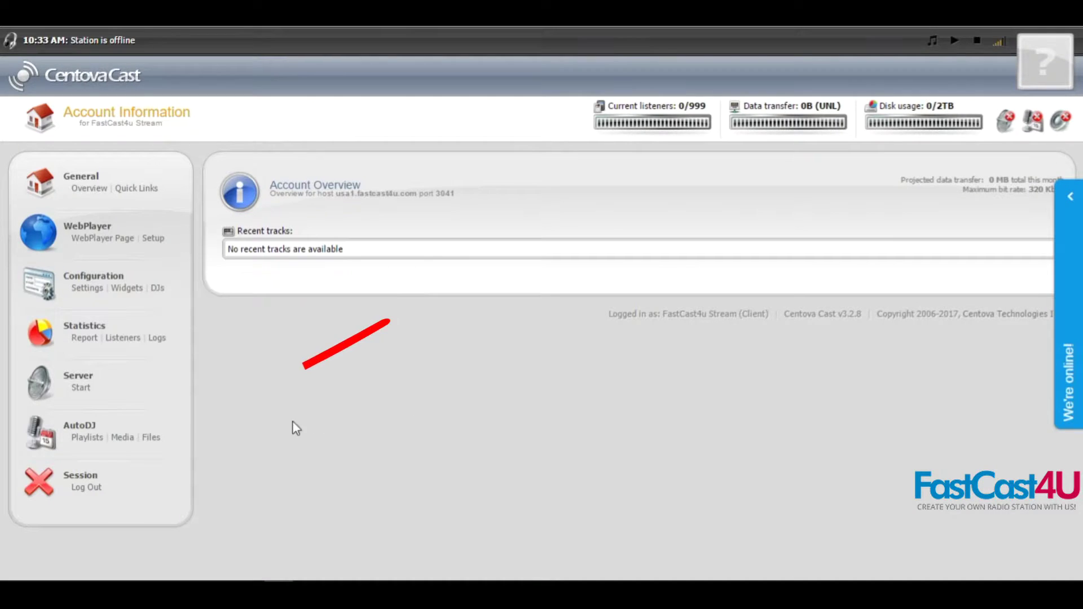
# Upload FastCast4u English Speaker.mp3 into the station's AutoDJ media files
pyautogui.click(151, 439)
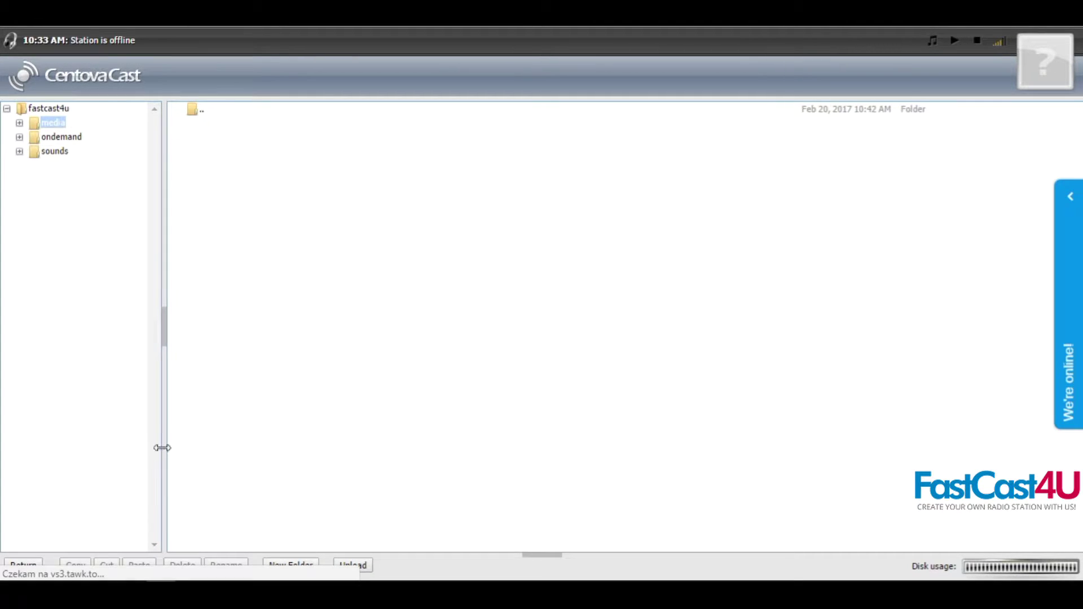
pyautogui.click(353, 567)
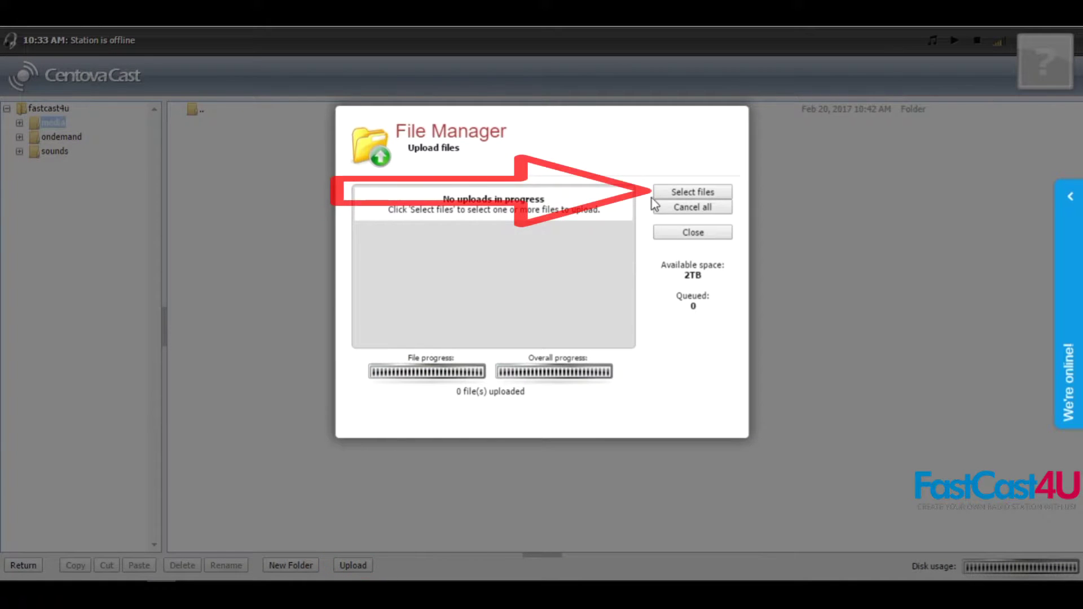
pyautogui.click(678, 194)
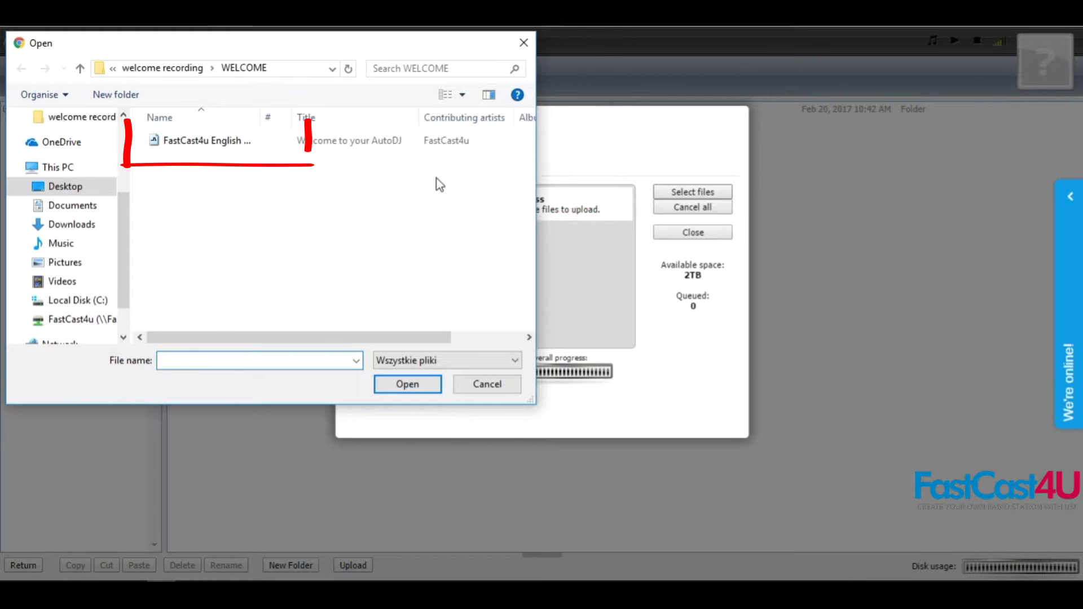
pyautogui.click(338, 141)
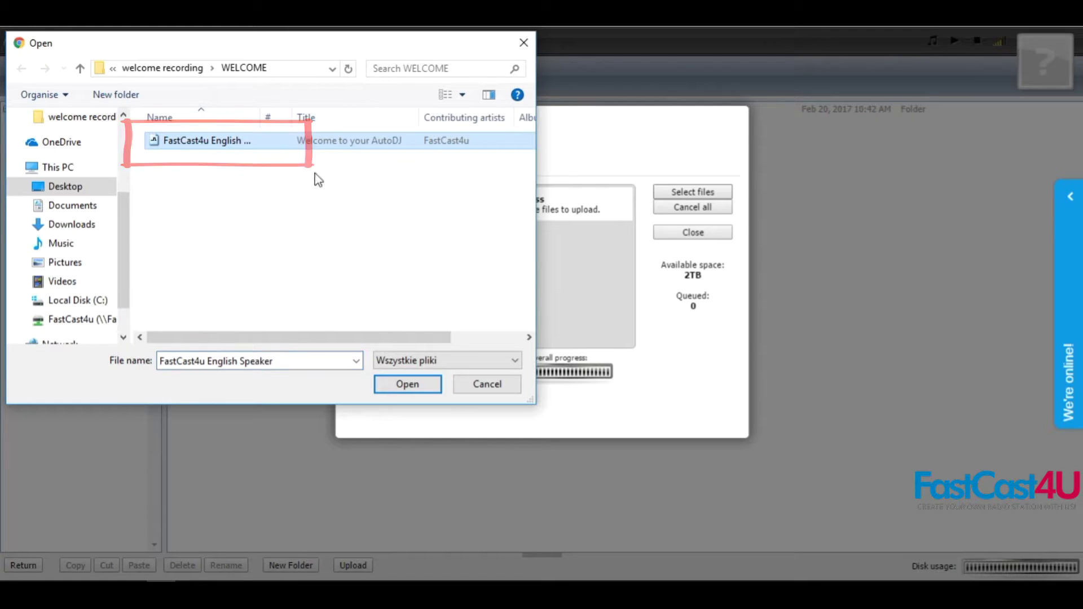
pyautogui.click(407, 385)
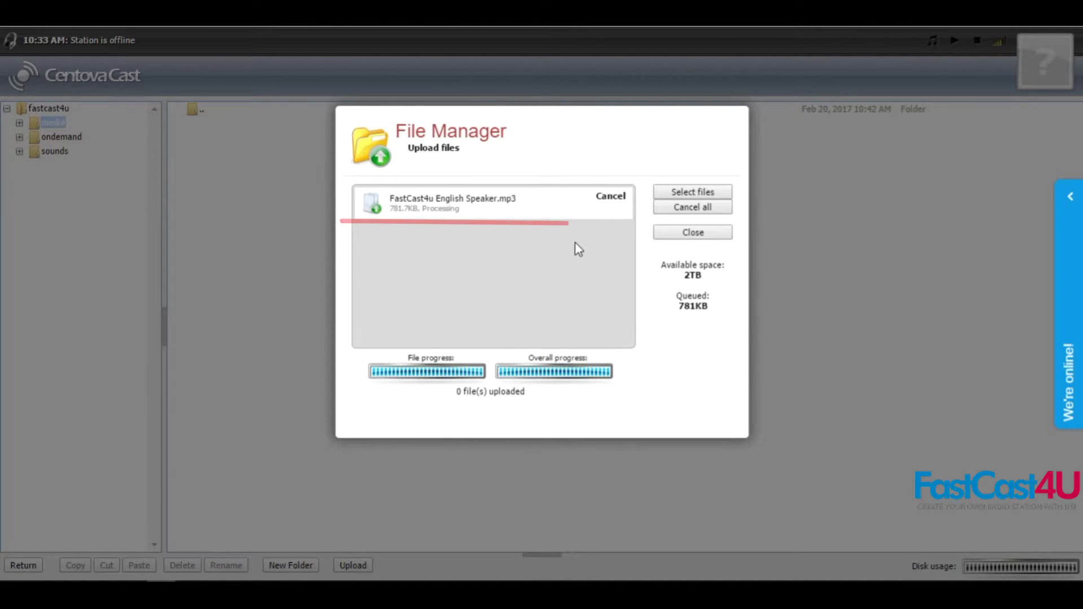
pyautogui.click(696, 237)
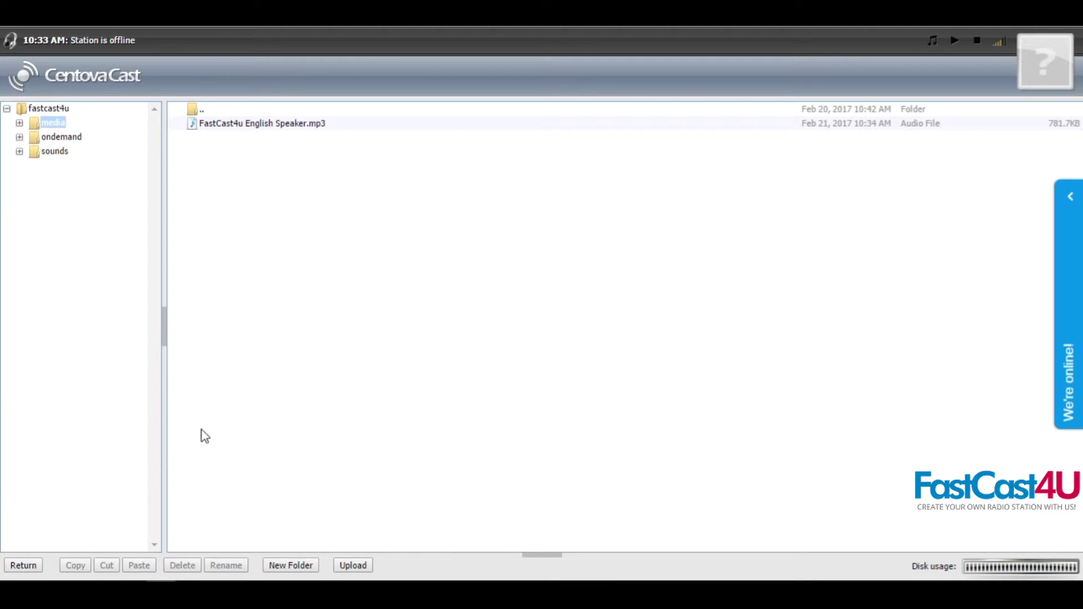
pyautogui.click(26, 569)
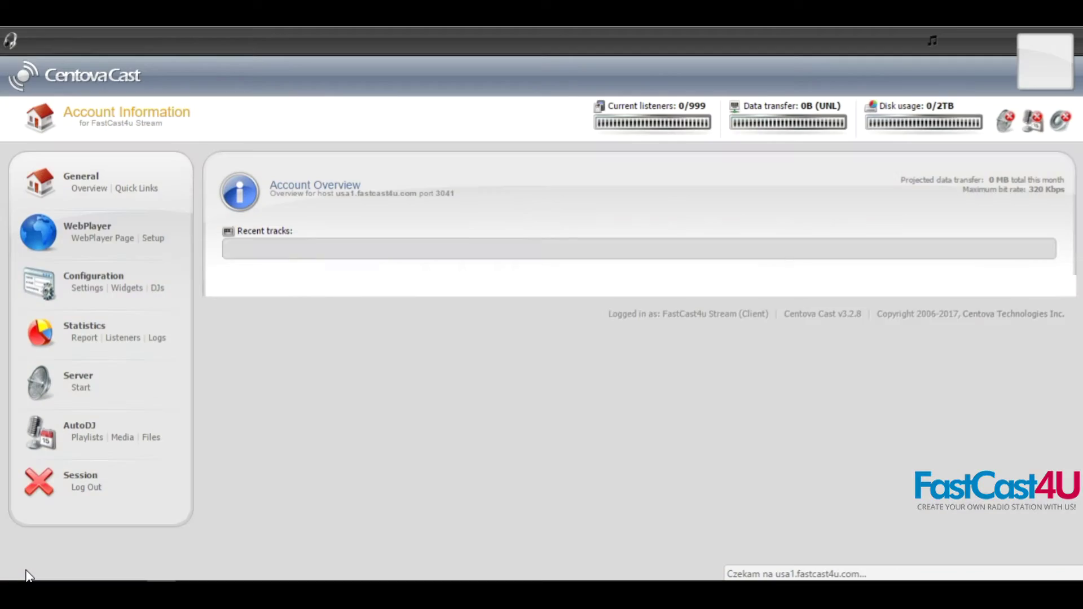
pyautogui.click(130, 441)
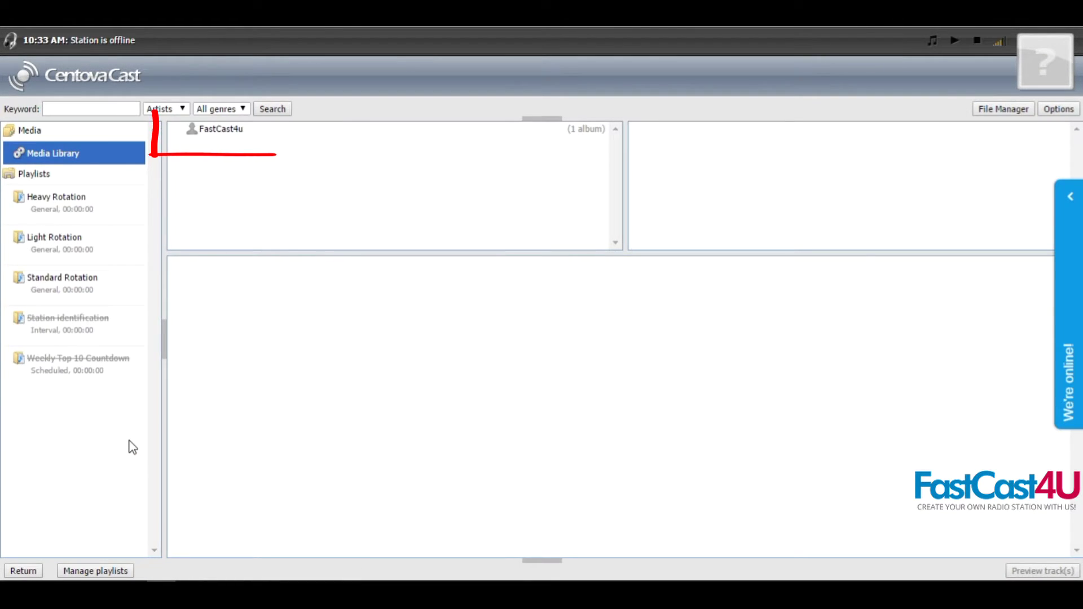
# Drag 'Welcome to your AutoDJ' from FastCast4u's Unknown album onto the Heavy Rotation playlist
pyautogui.click(275, 136)
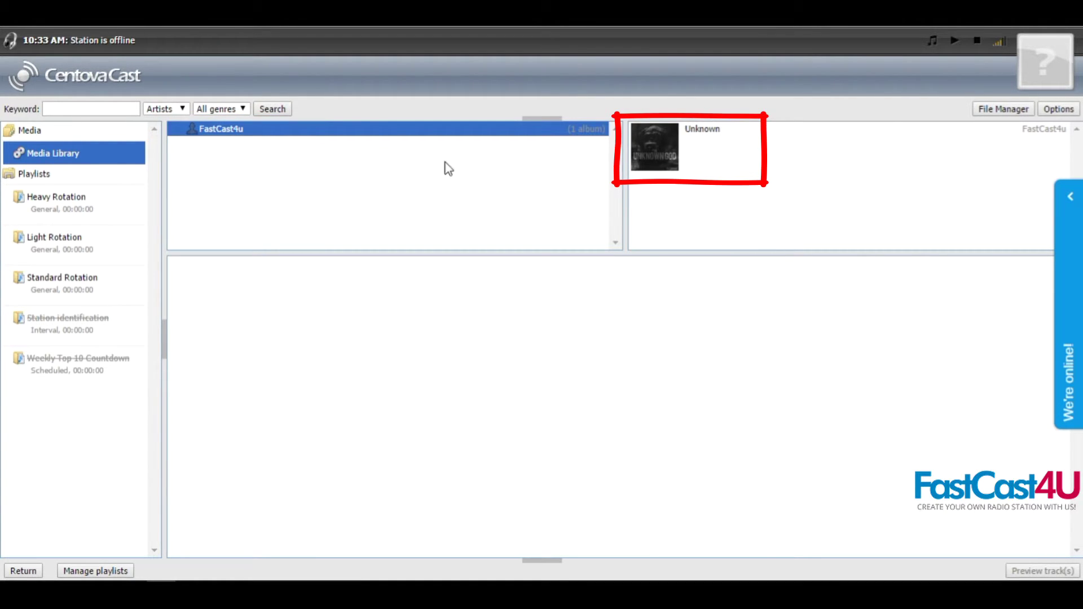
pyautogui.click(643, 166)
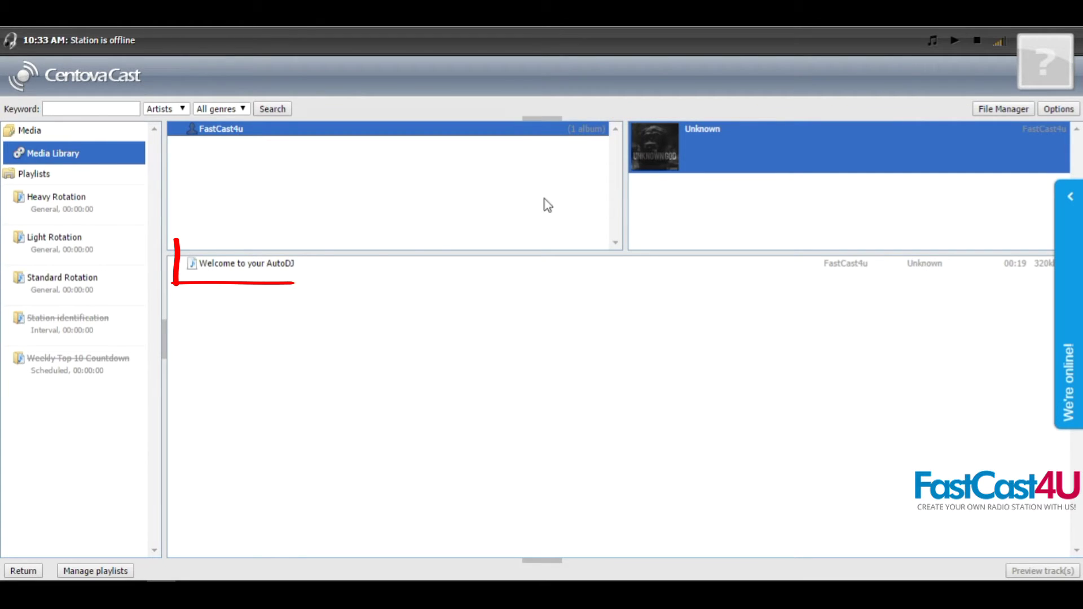
pyautogui.click(247, 267)
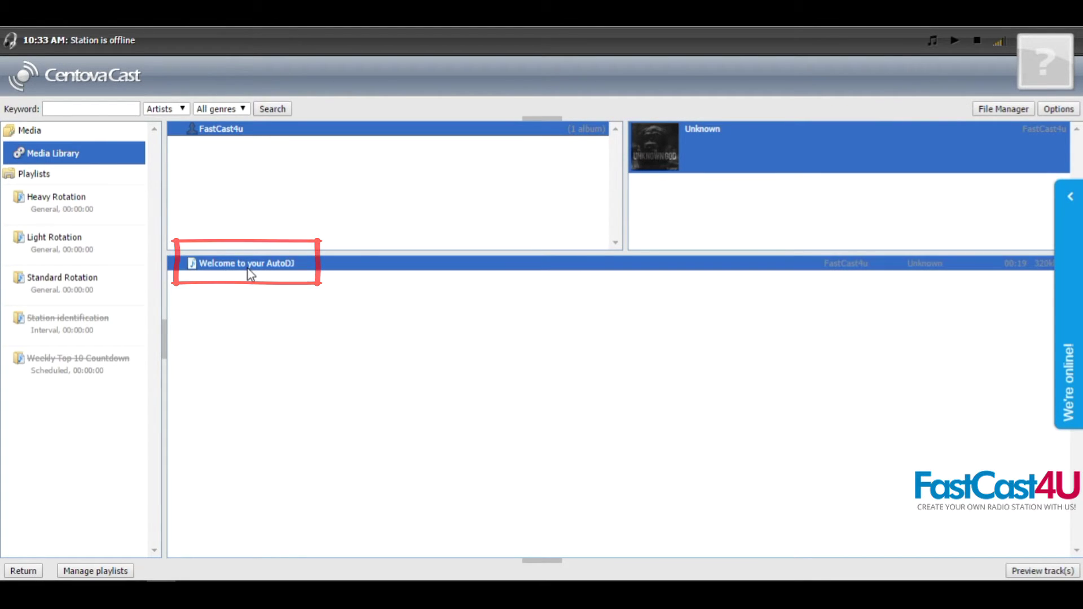
pyautogui.moveTo(247, 267); pyautogui.dragTo(89, 204)
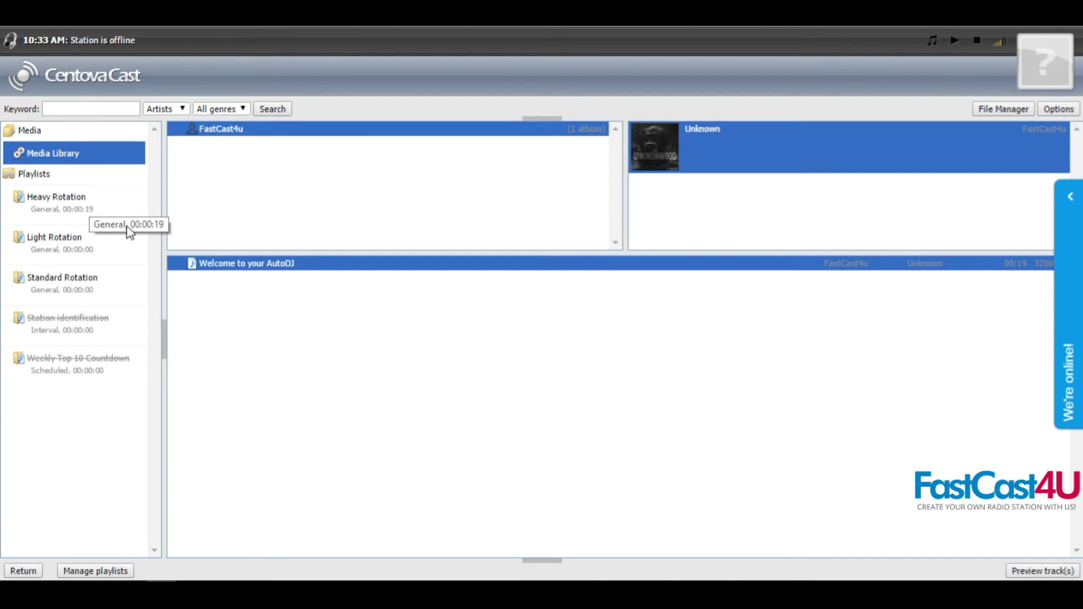
pyautogui.click(26, 572)
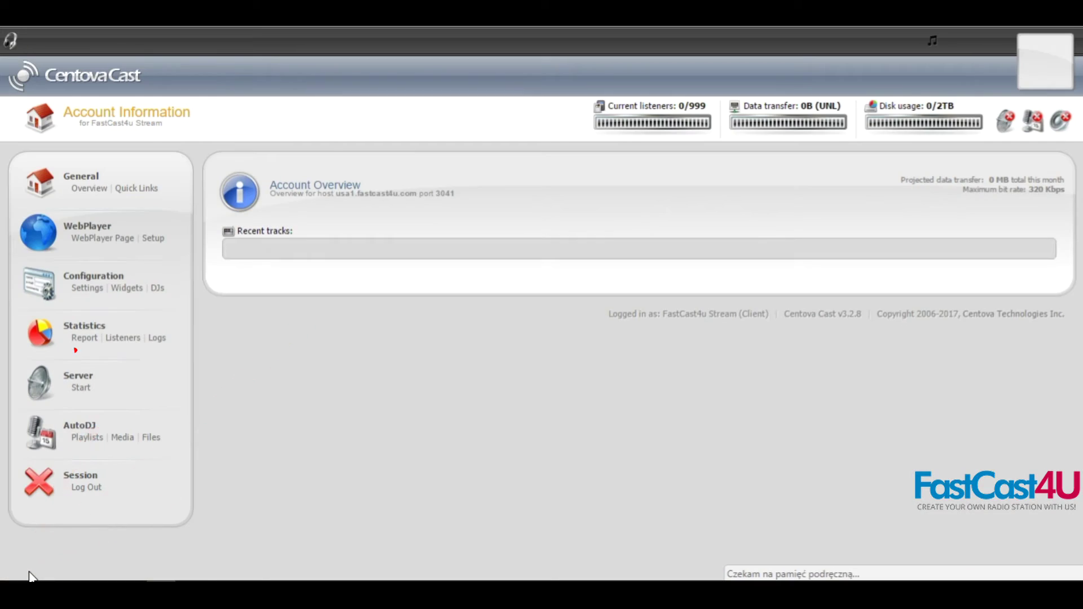
# Start the streaming server and confirm 'Welcome to your AutoDJ' appears under Recent tracks
pyautogui.click(84, 388)
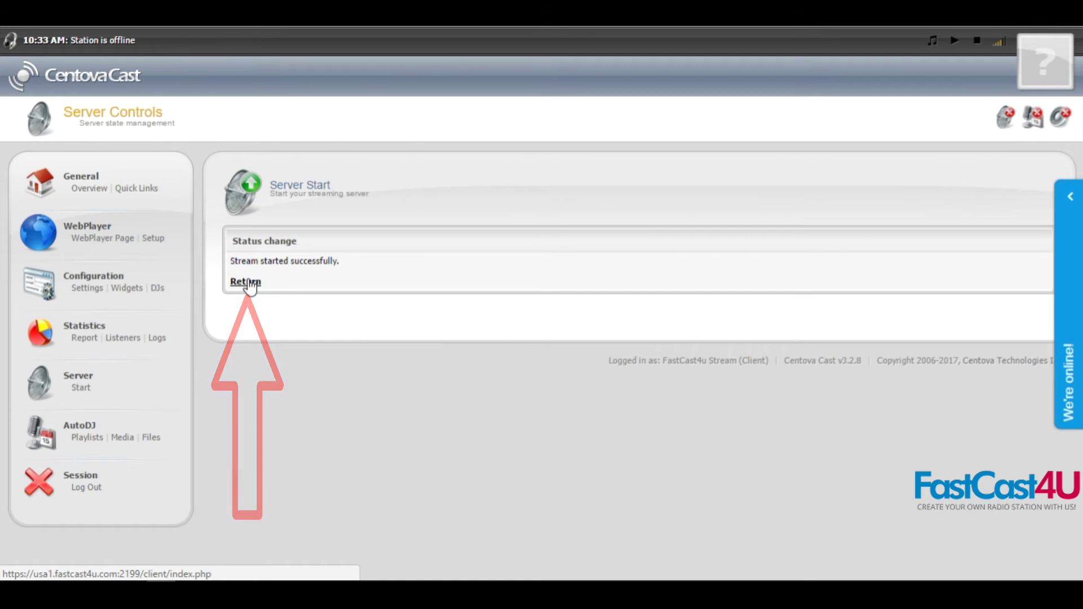
pyautogui.click(248, 283)
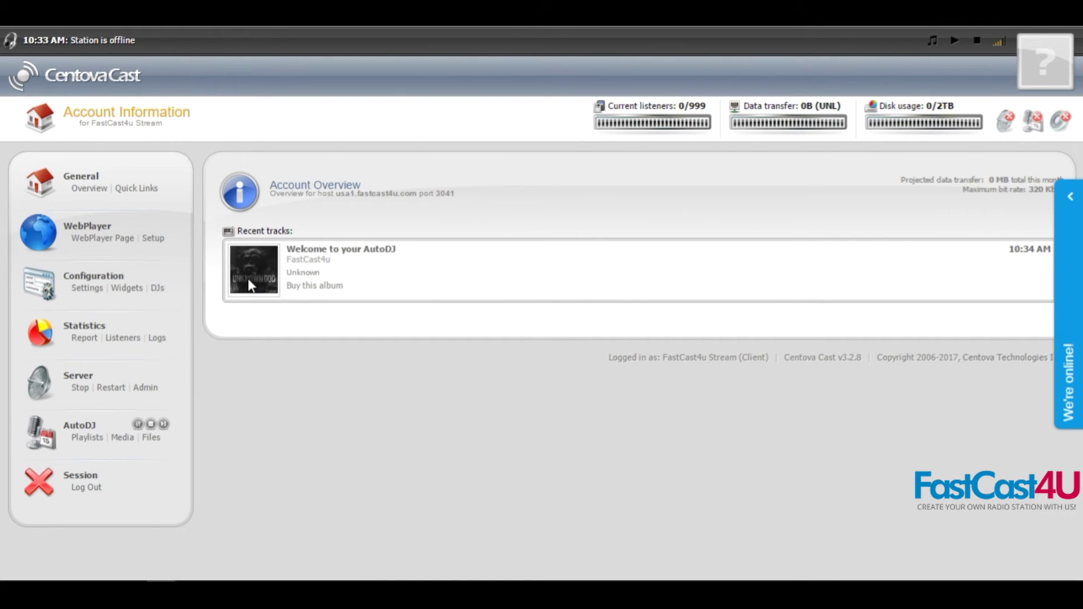